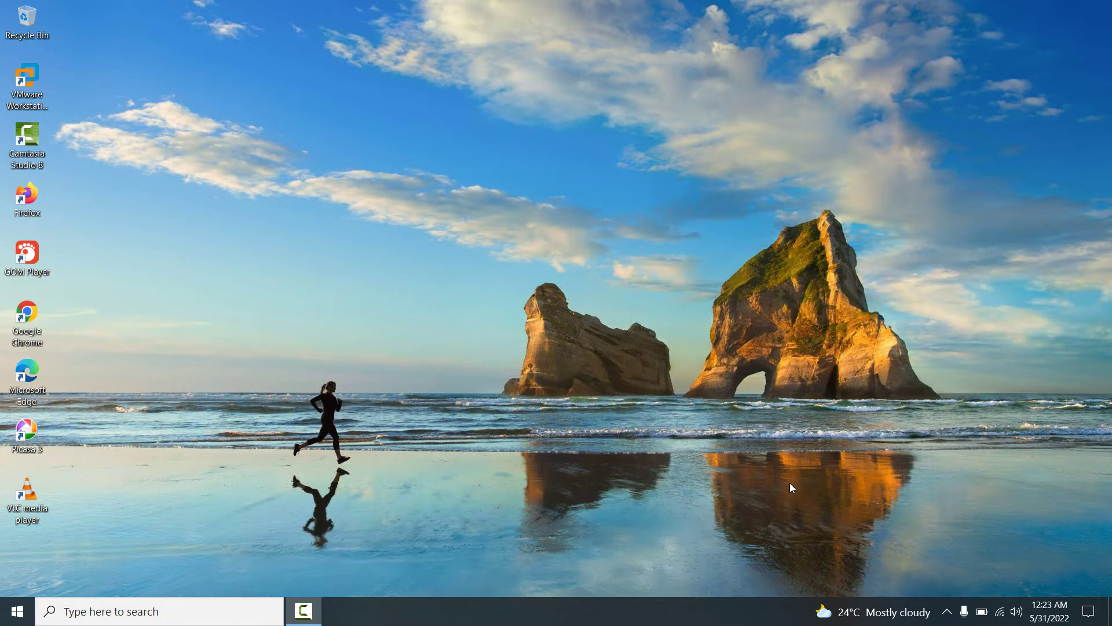
Launch Firefox, go to google.com and search for 'microsoft evaluation' from the suggestions.
double_click(30, 205)
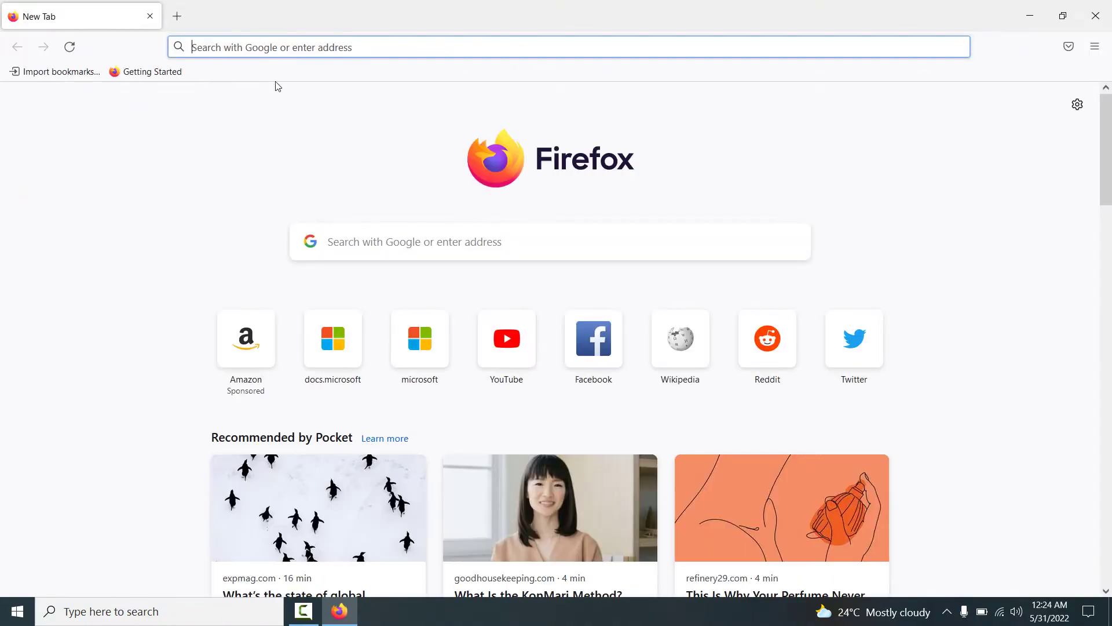
click(293, 47)
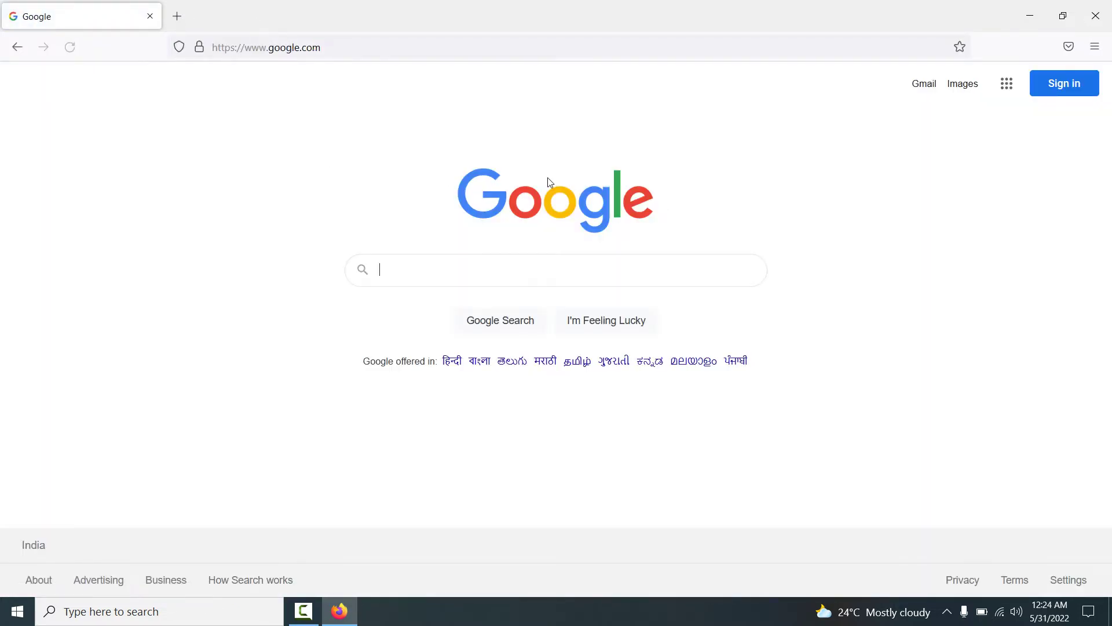
click(413, 261)
click(401, 278)
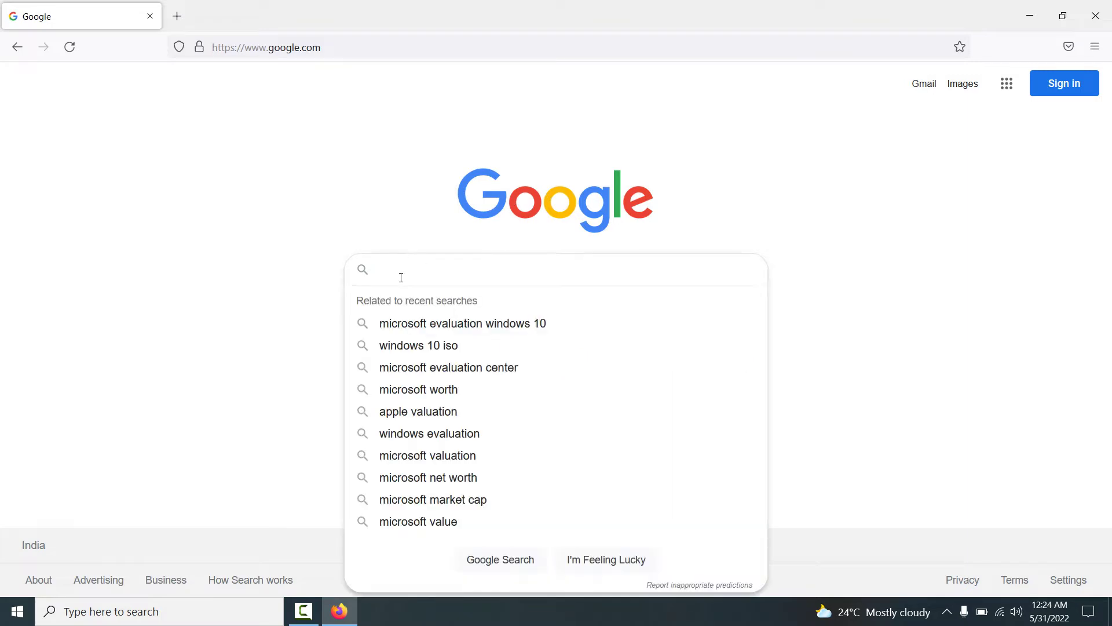
text(microsoft)
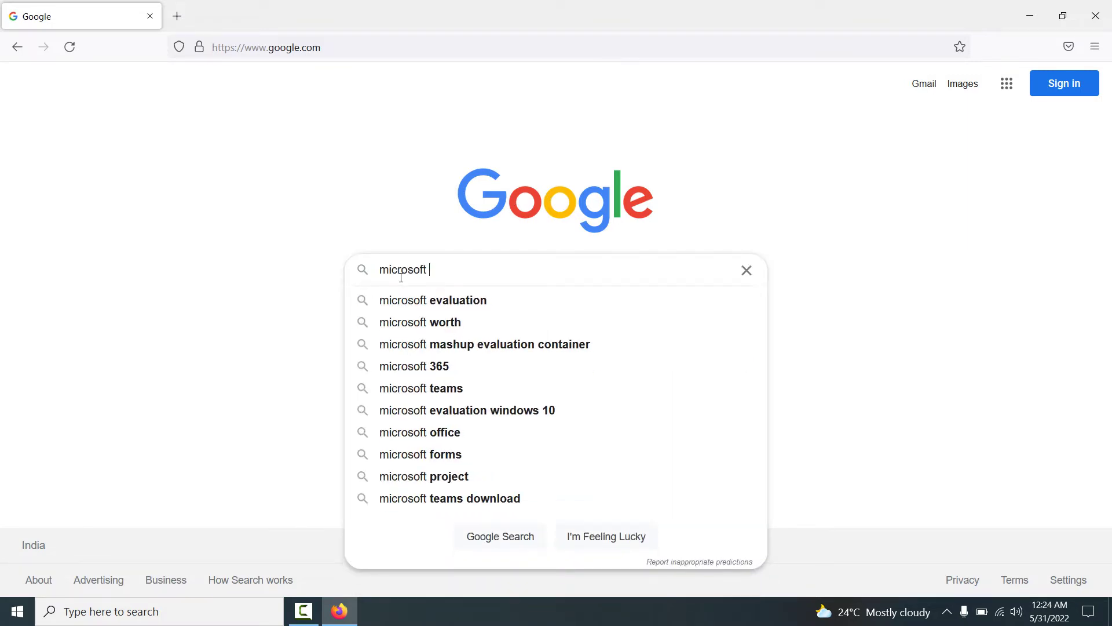
key(Down)
key(Return)
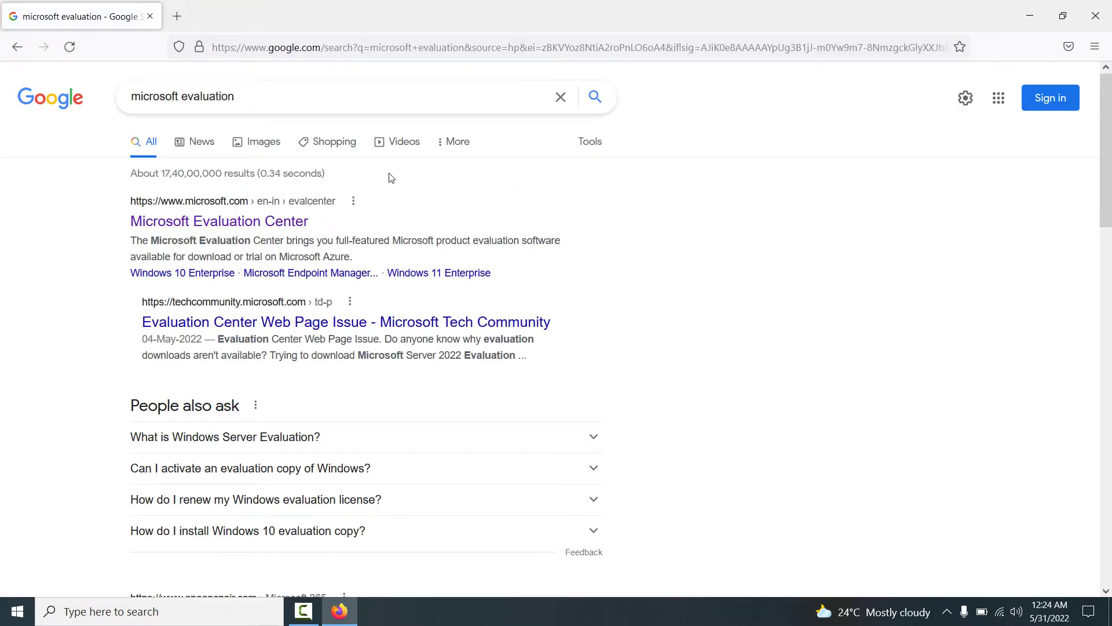
From the Evaluation Center result, choose Microsoft Endpoint Configuration Manager (Current Branch) under Microsoft Security.
click(198, 224)
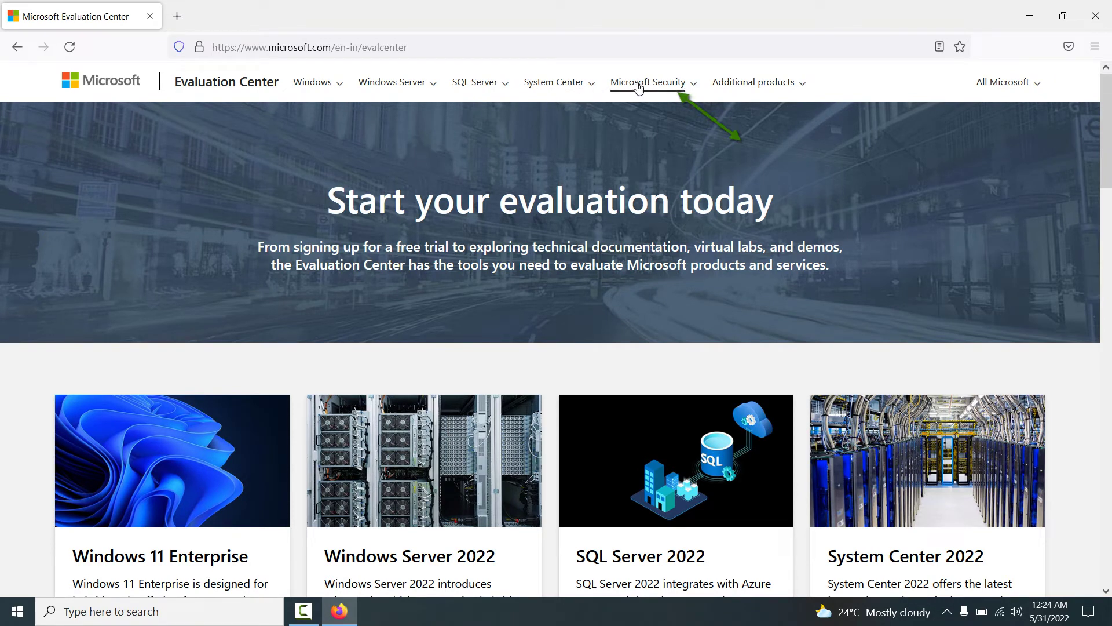
click(693, 87)
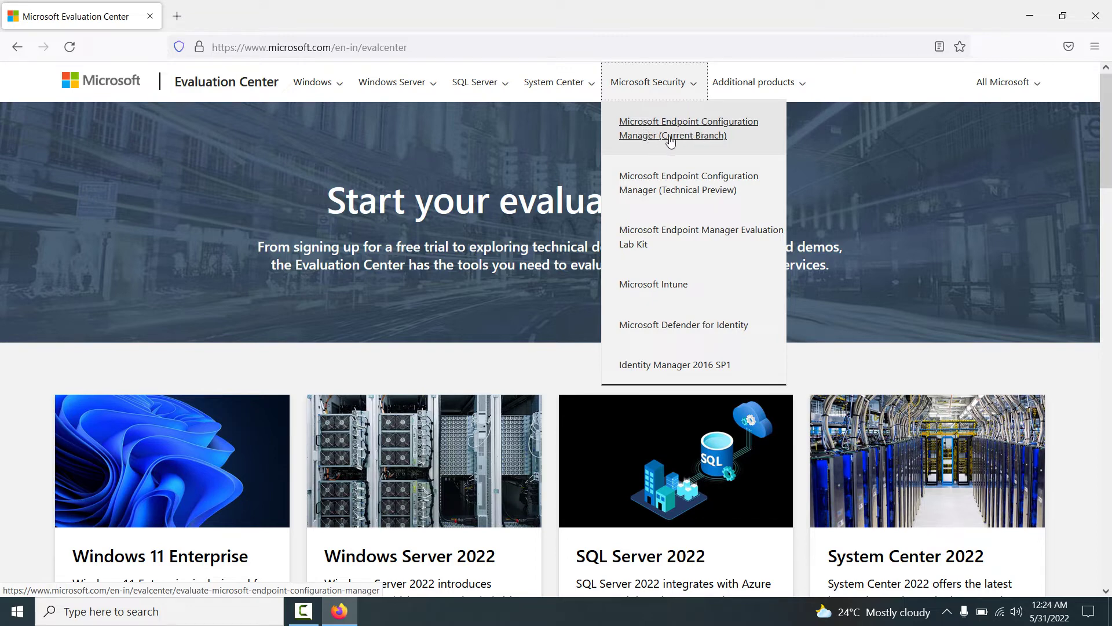
click(665, 137)
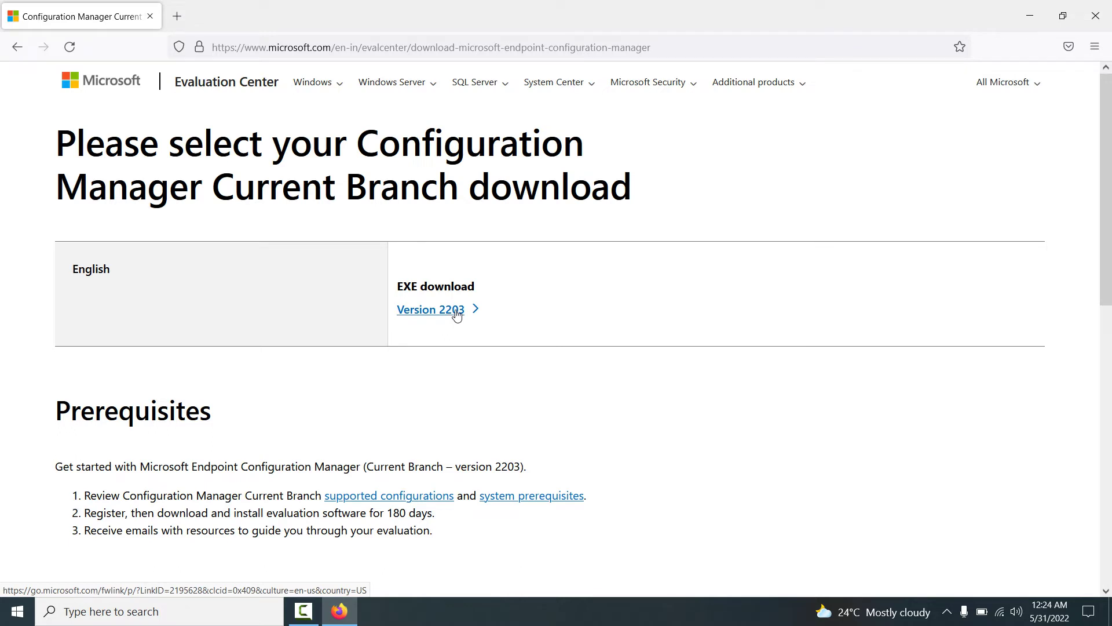
Download the Version 2203 EXE and highlight the 180-day evaluation sentence in Prerequisites.
click(457, 315)
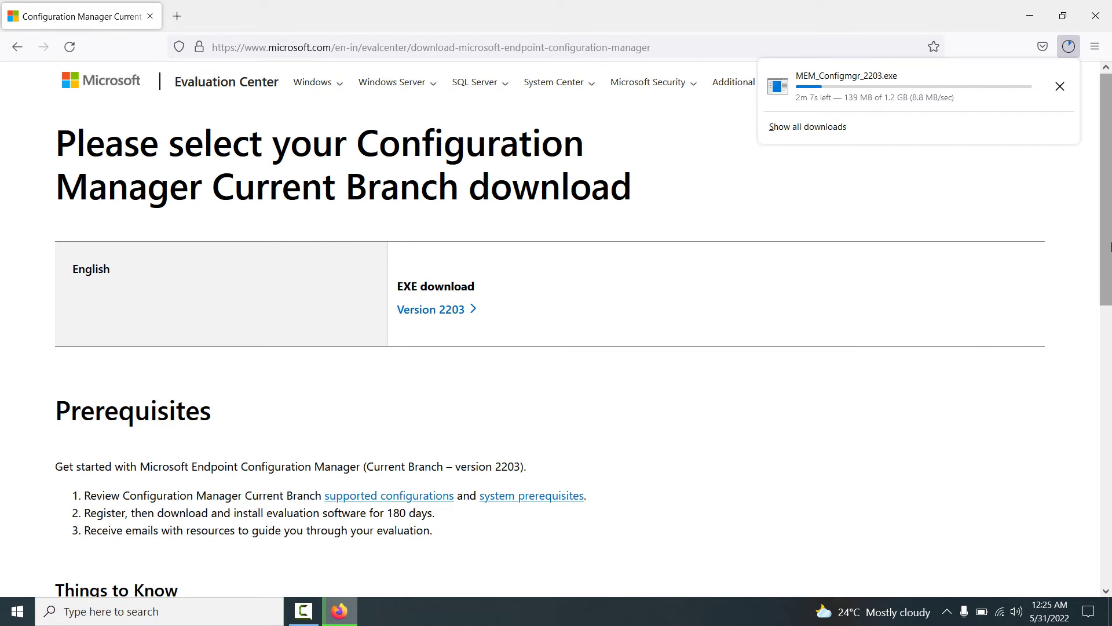
click(1109, 241)
scroll(1109, 240, down, 2)
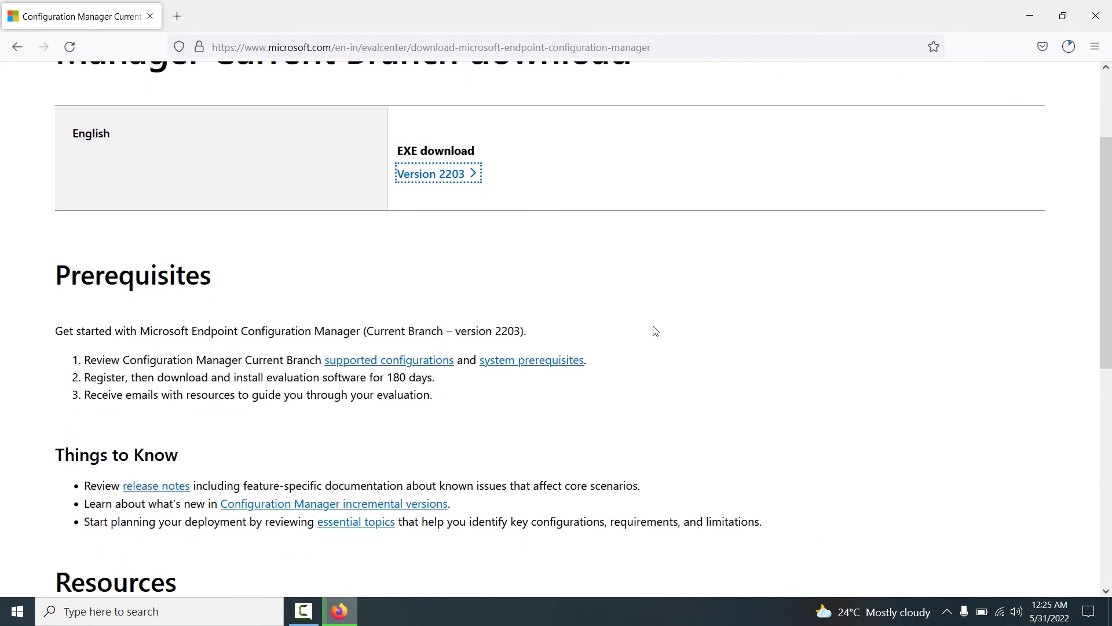
drag(133, 376, 439, 381)
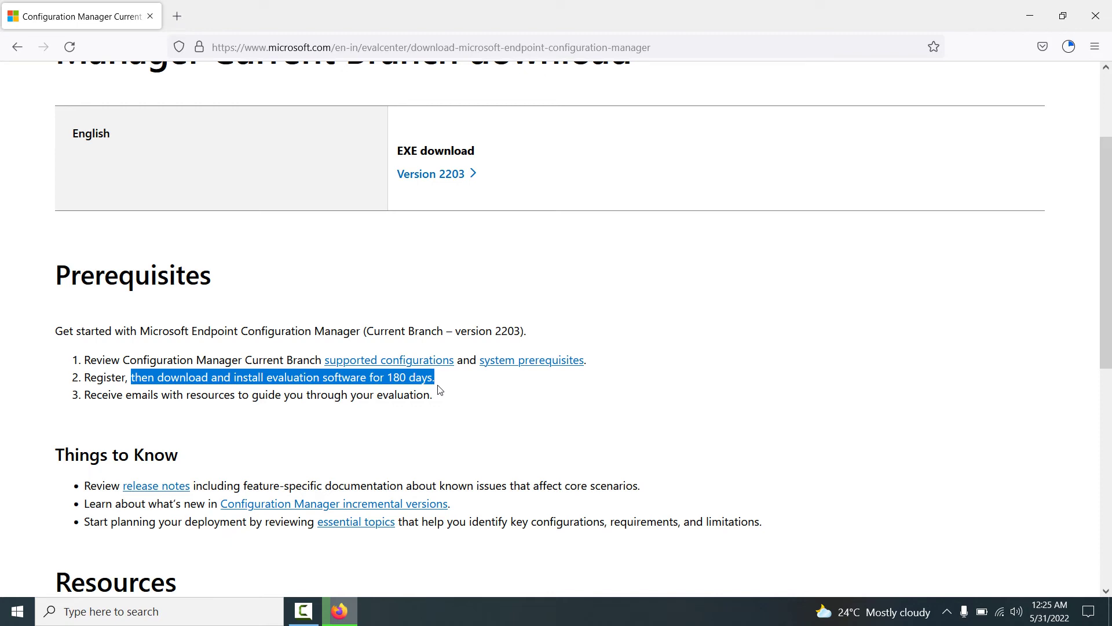
drag(1103, 264, 1109, 337)
scroll(1109, 337, down, 3)
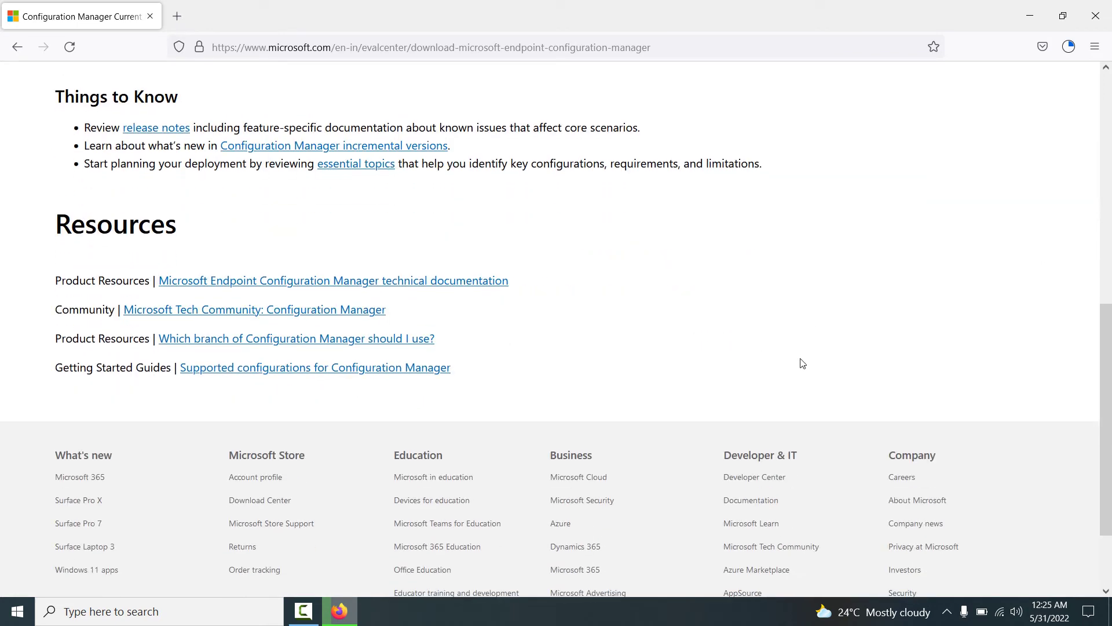
View the release notes in a new tab, then close that tab.
right_click(145, 131)
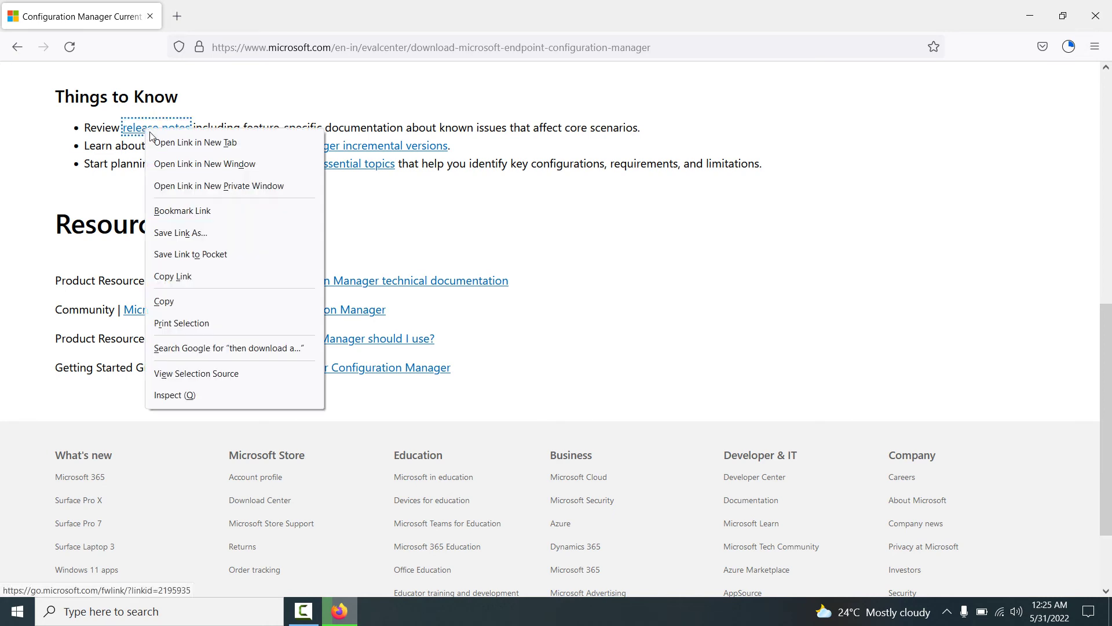
click(154, 139)
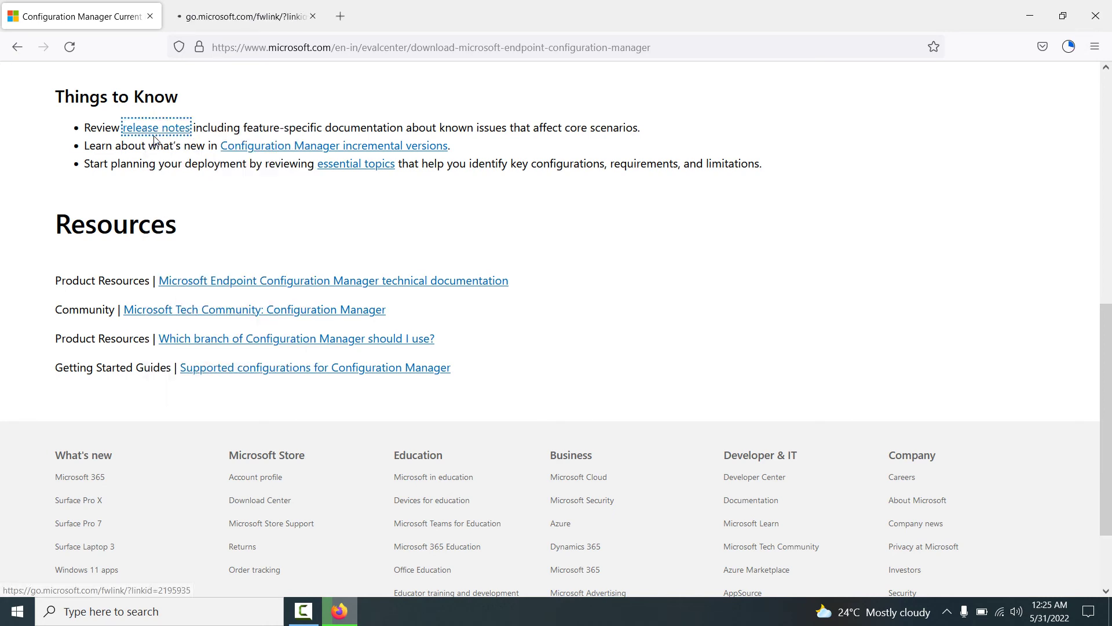
click(231, 18)
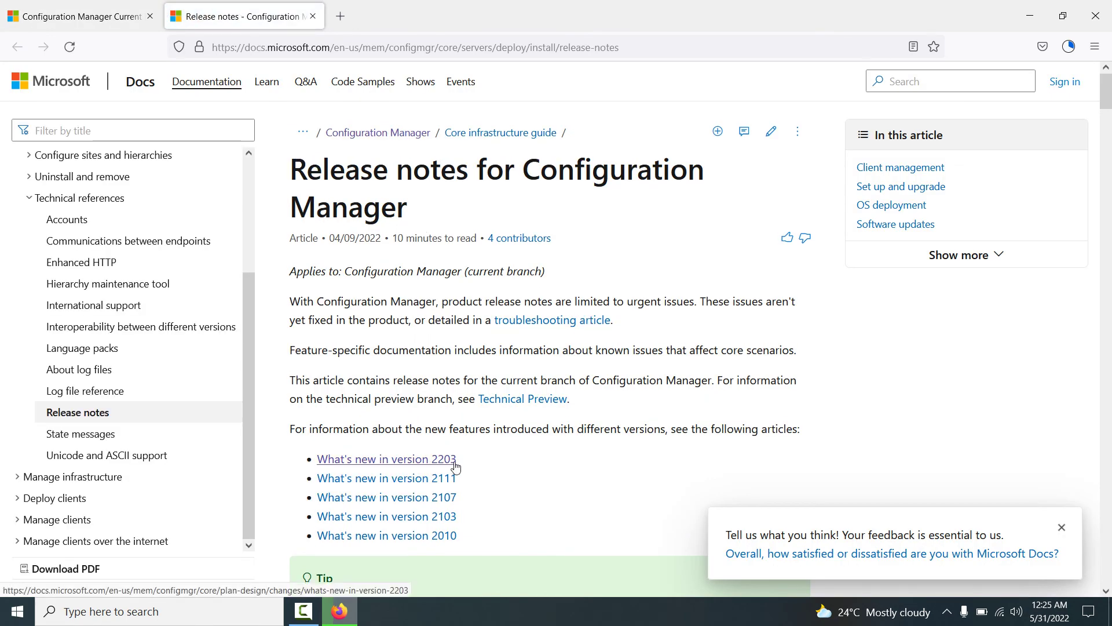
click(313, 17)
scroll(408, 252, up, 3)
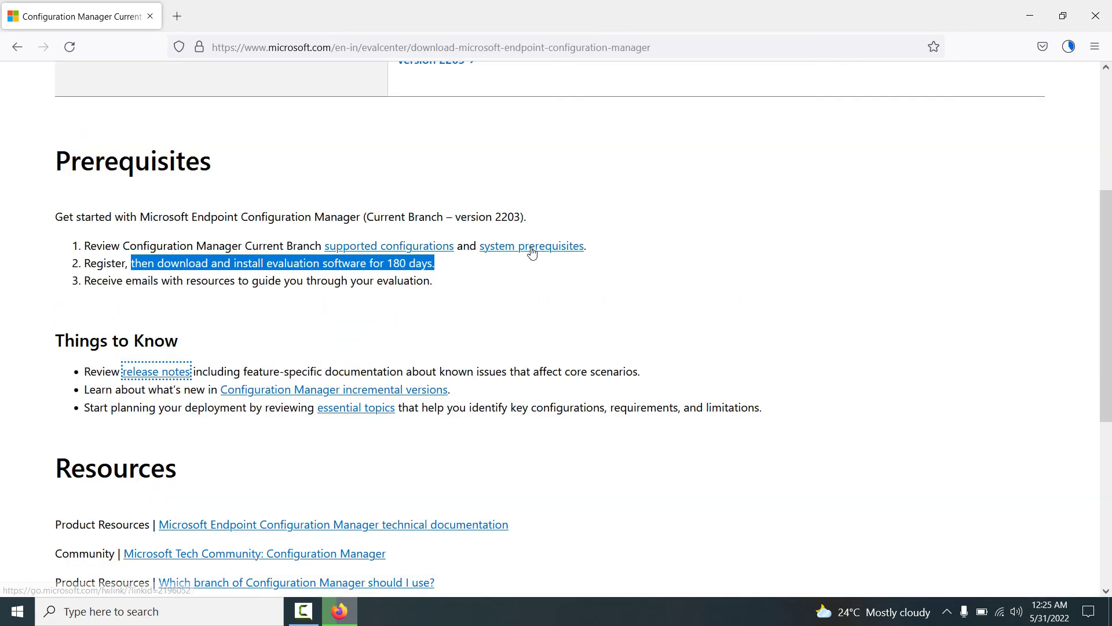
Open the Site and site system prerequisites article in a new tab and switch to it.
right_click(531, 250)
click(546, 263)
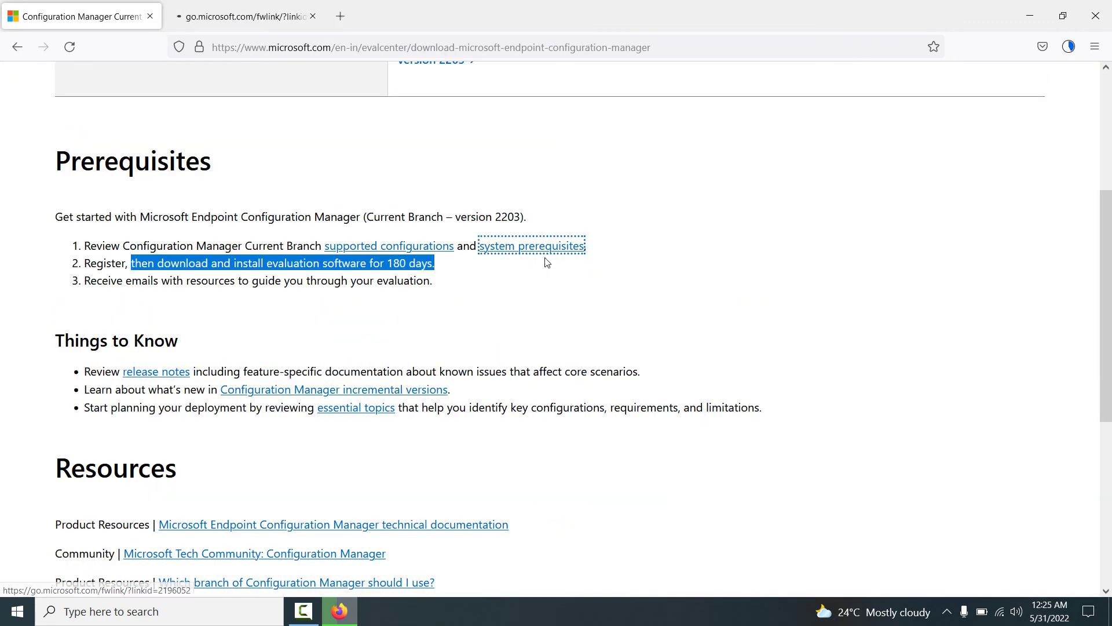
click(272, 20)
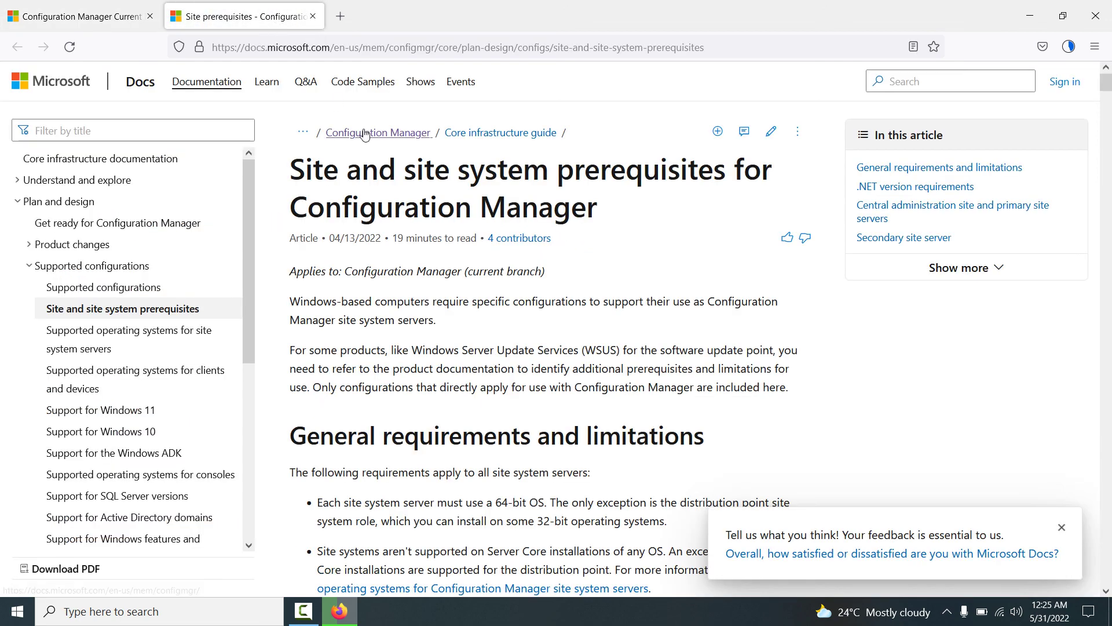